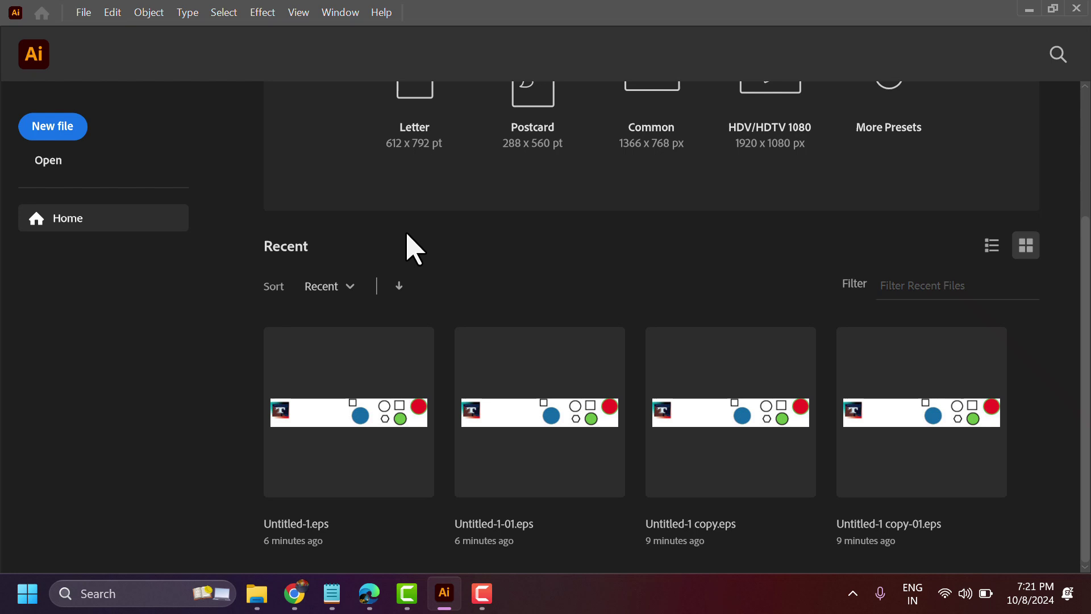
{"action": "scroll", "coordinate": [412, 248], "scroll_direction": "up", "scroll_amount": 2}
{"action": "scroll", "coordinate": [412, 249], "scroll_direction": "down", "scroll_amount": 2}
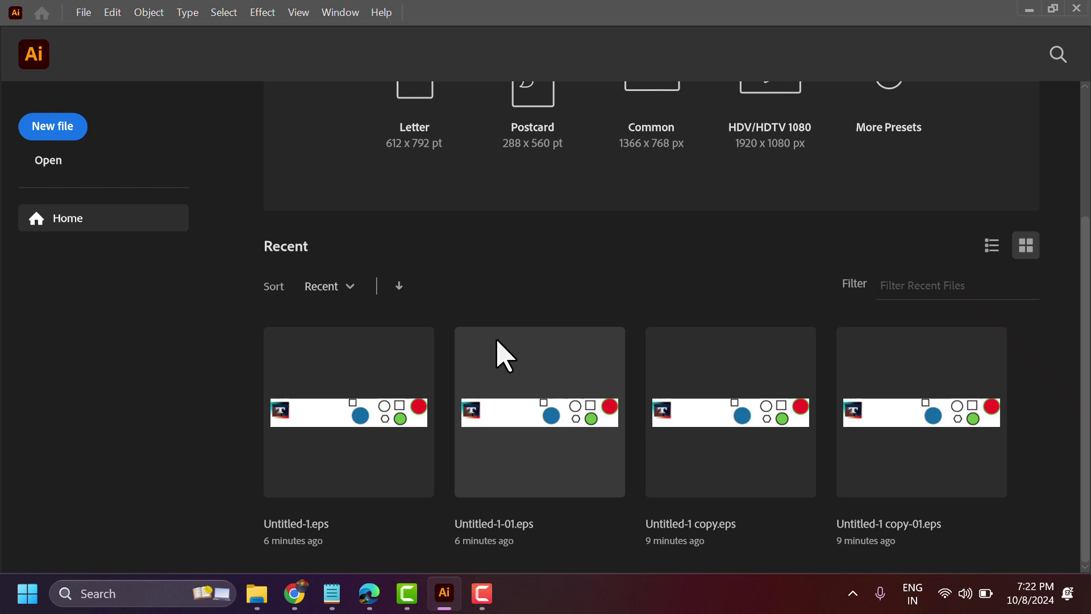
Step: Open Illustrator's File Handling preferences from the Edit menu
{"action": "left_click", "coordinate": [112, 12]}
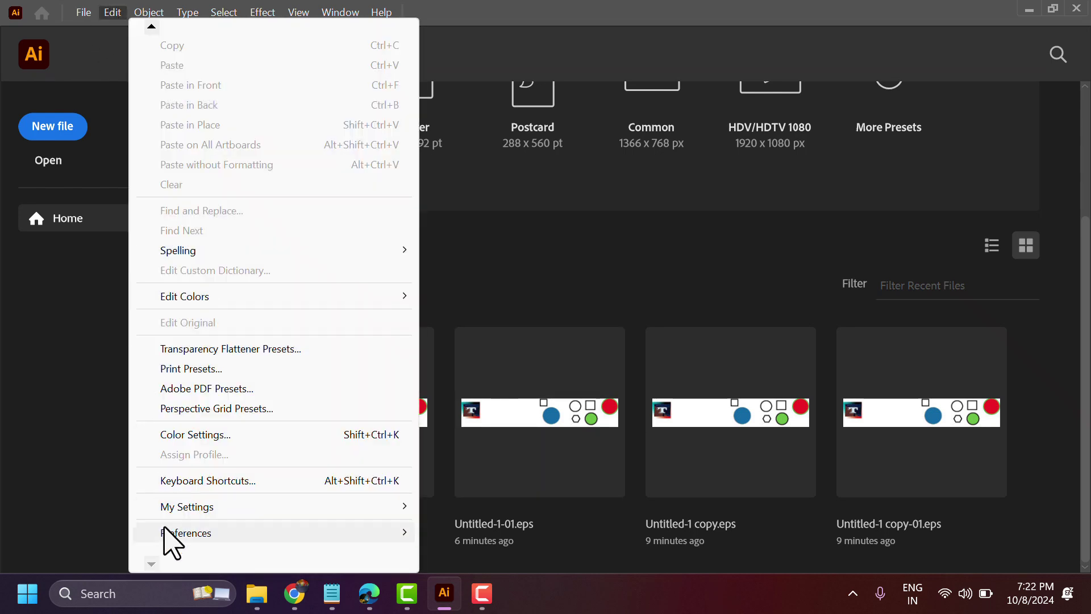
{"action": "mouse_move", "coordinate": [185, 533]}
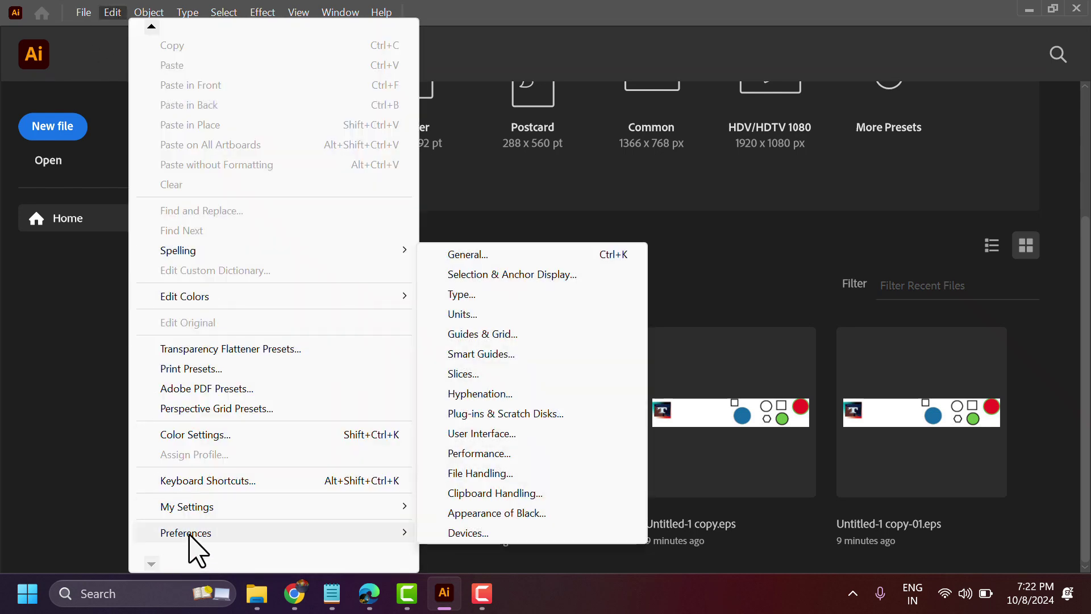
{"action": "left_click", "coordinate": [470, 474]}
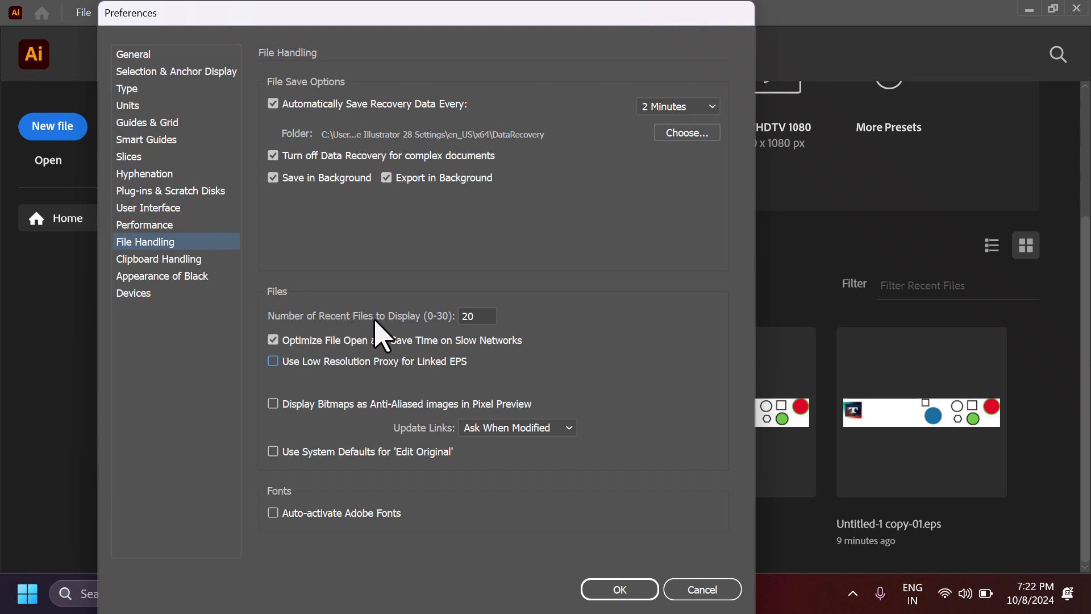
Step: Change Number of Recent Files to Display from 20 to 0 and confirm with OK
{"action": "left_click", "coordinate": [468, 315]}
{"action": "type", "text": "0"}
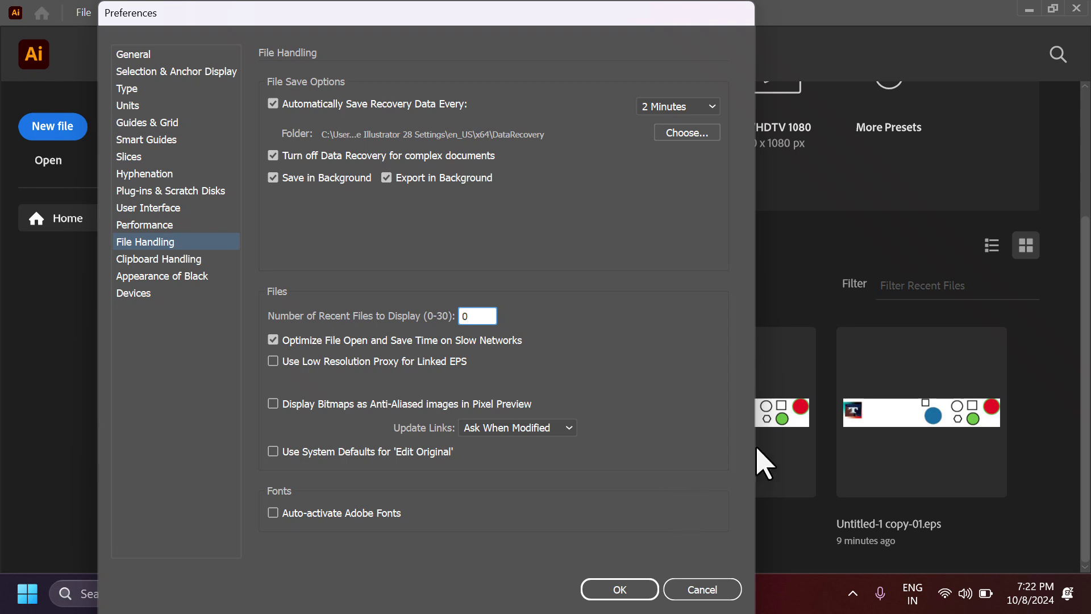
{"action": "left_click", "coordinate": [630, 589]}
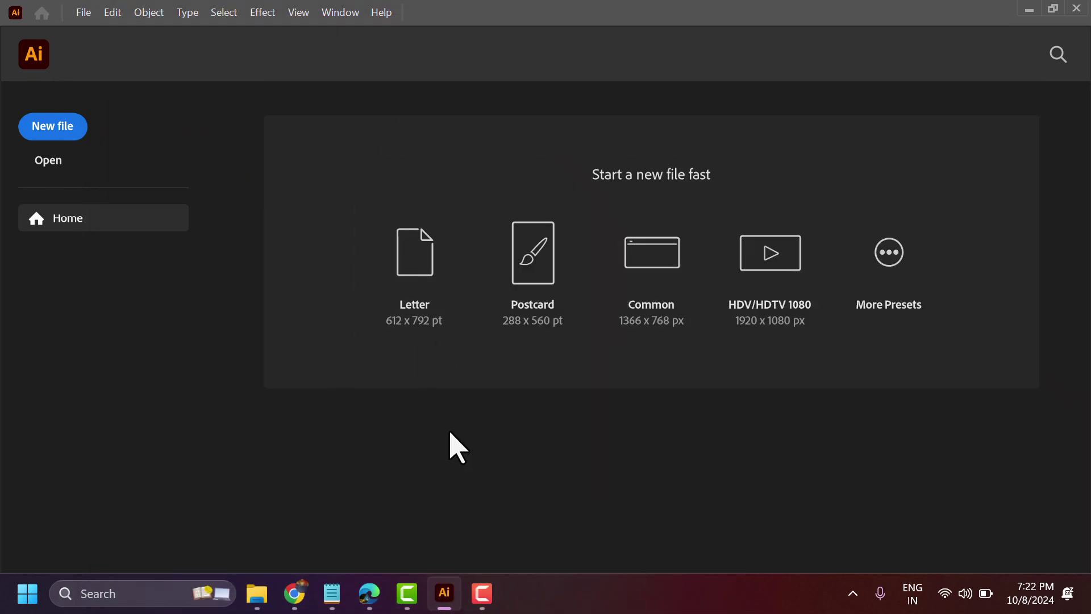
Step: Open the Edit menu again to reach the Preferences categories
{"action": "left_click", "coordinate": [112, 13]}
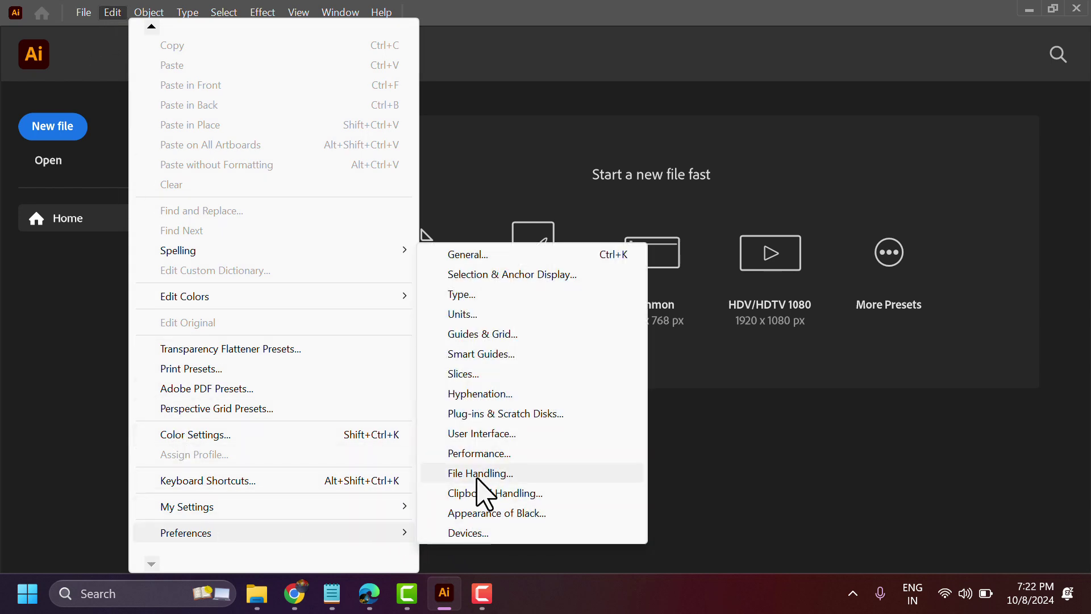
Step: In File Handling preferences, raise the recent files count from 0 to 5 and confirm
{"action": "left_click", "coordinate": [479, 474]}
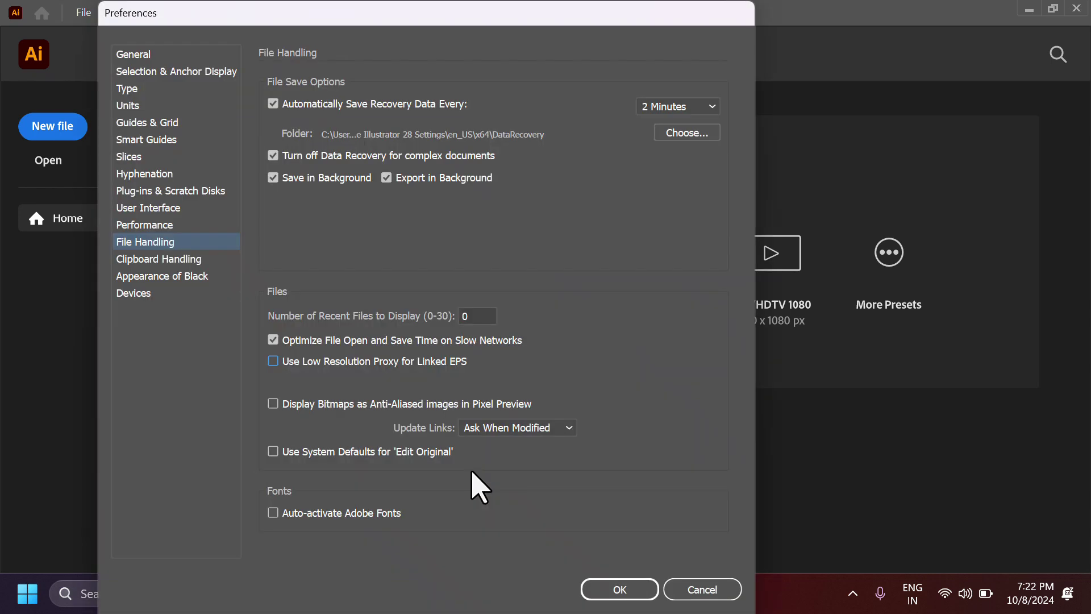
{"action": "double_click", "coordinate": [473, 317]}
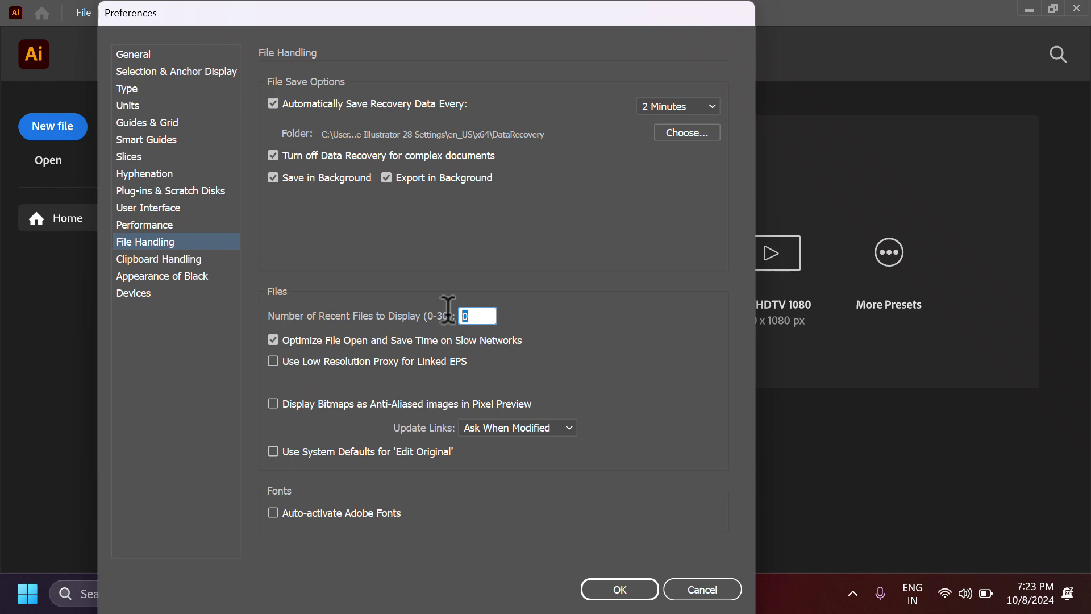
{"action": "type", "text": "5"}
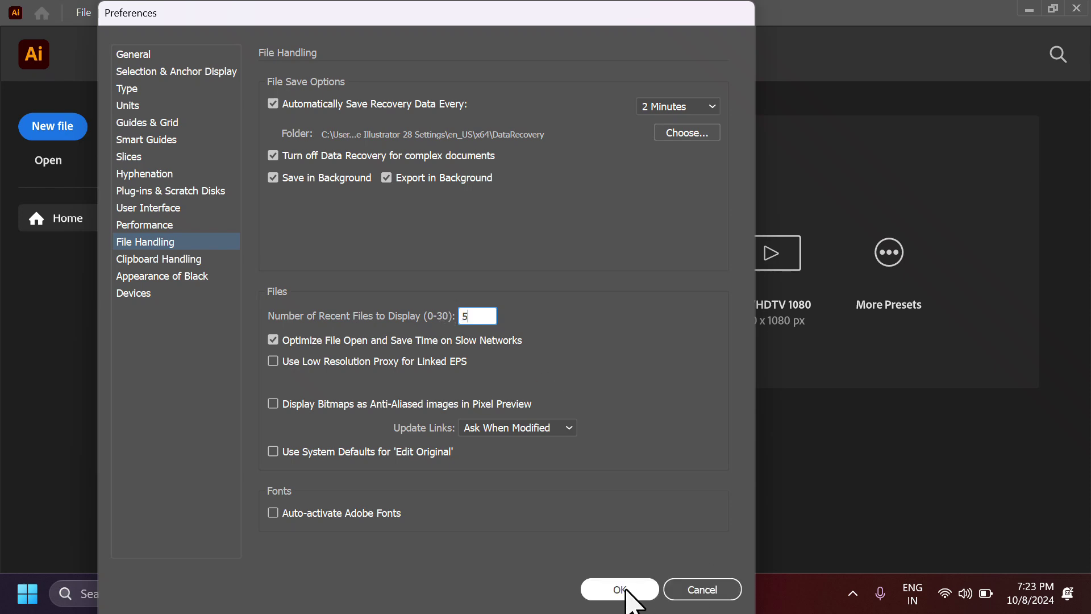
{"action": "left_click", "coordinate": [620, 589]}
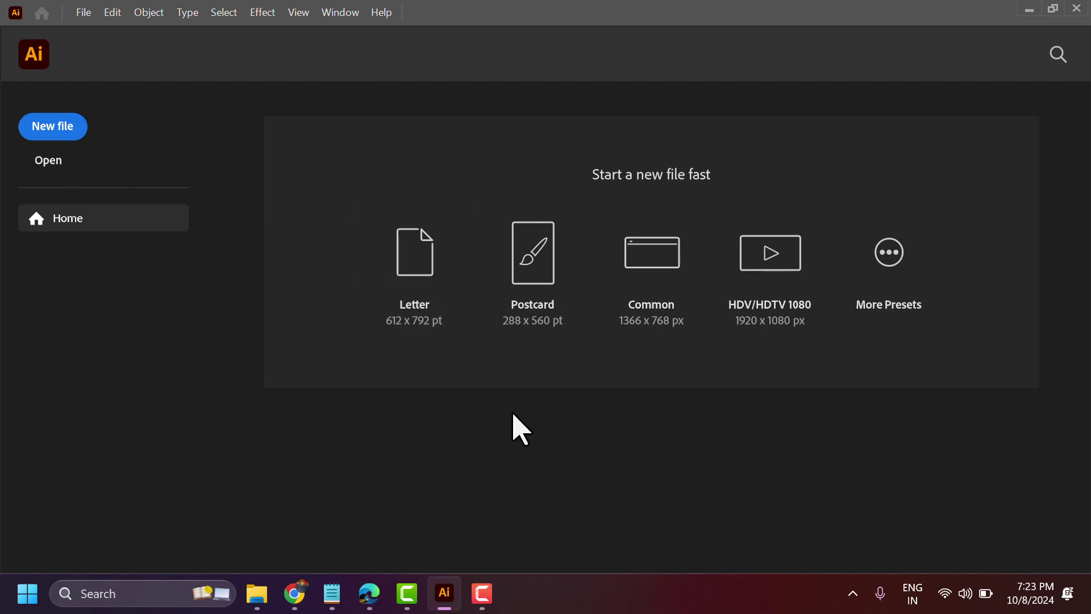